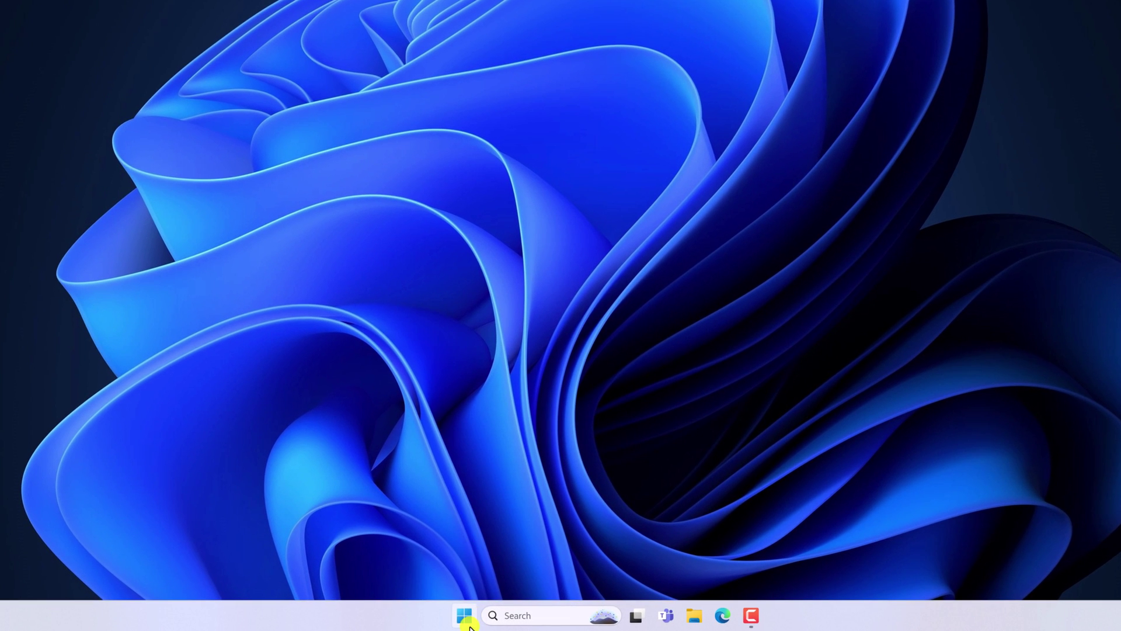
Step: Launch Microsoft Store from the Start menu's pinned apps, then close it
{"action": "left_click", "coordinate": [465, 615]}
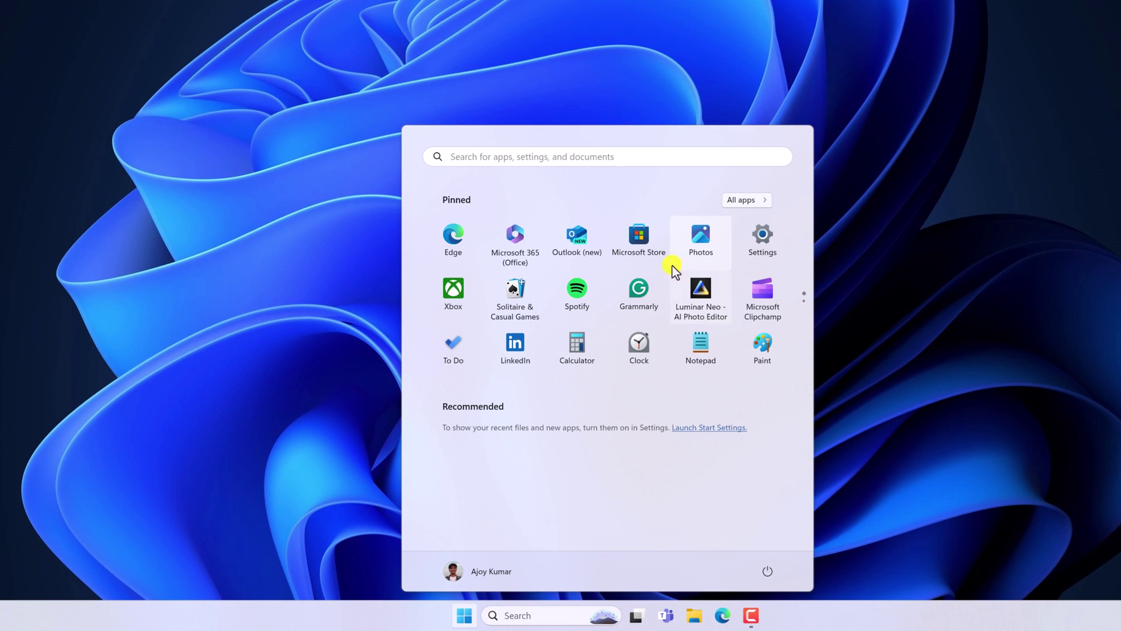
{"action": "left_click", "coordinate": [638, 245]}
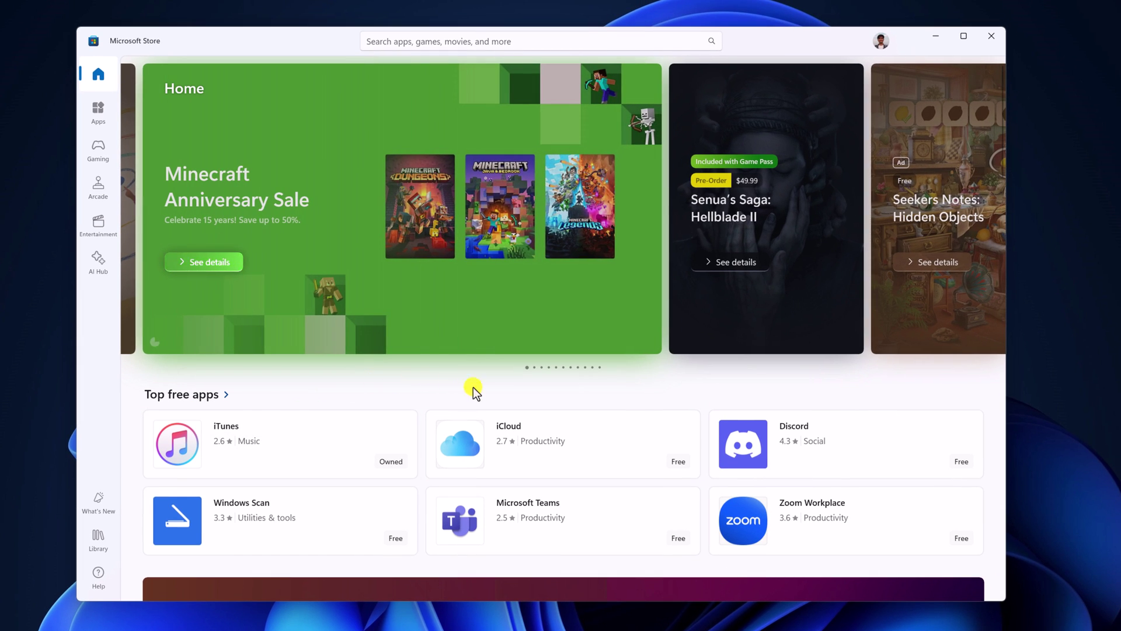
{"action": "left_click", "coordinate": [989, 39]}
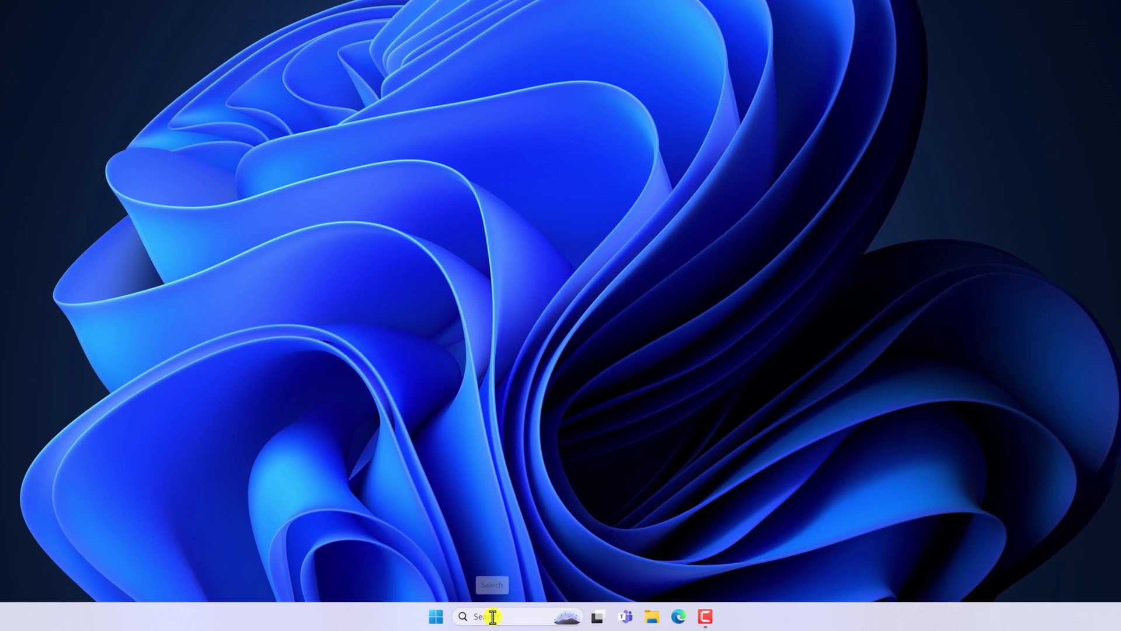
Step: Search 'mi', pin the Microsoft Store result to the taskbar, and launch it from there
{"action": "left_click", "coordinate": [493, 617]}
{"action": "type", "text": "microsoft Store"}
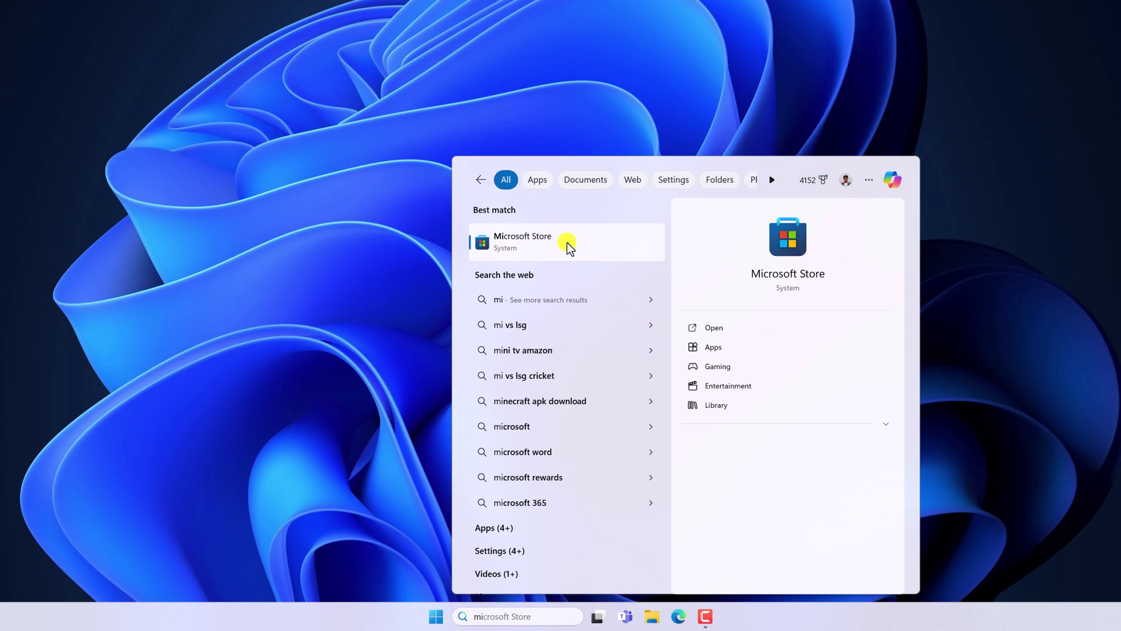
{"action": "right_click", "coordinate": [567, 242]}
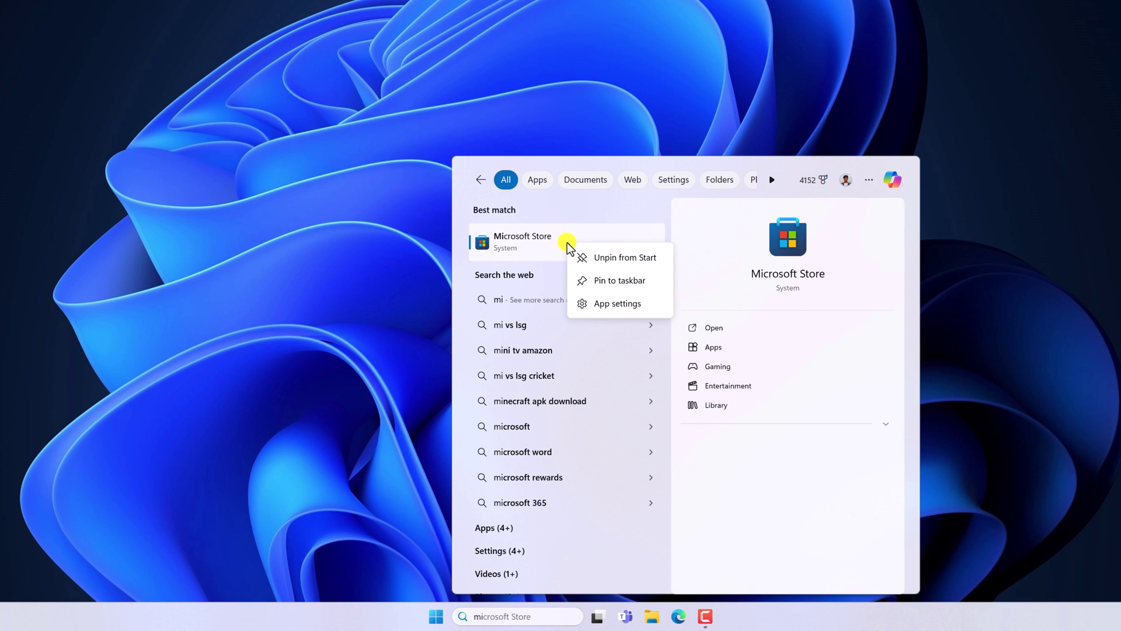
{"action": "left_click", "coordinate": [625, 283]}
{"action": "left_click", "coordinate": [1059, 146]}
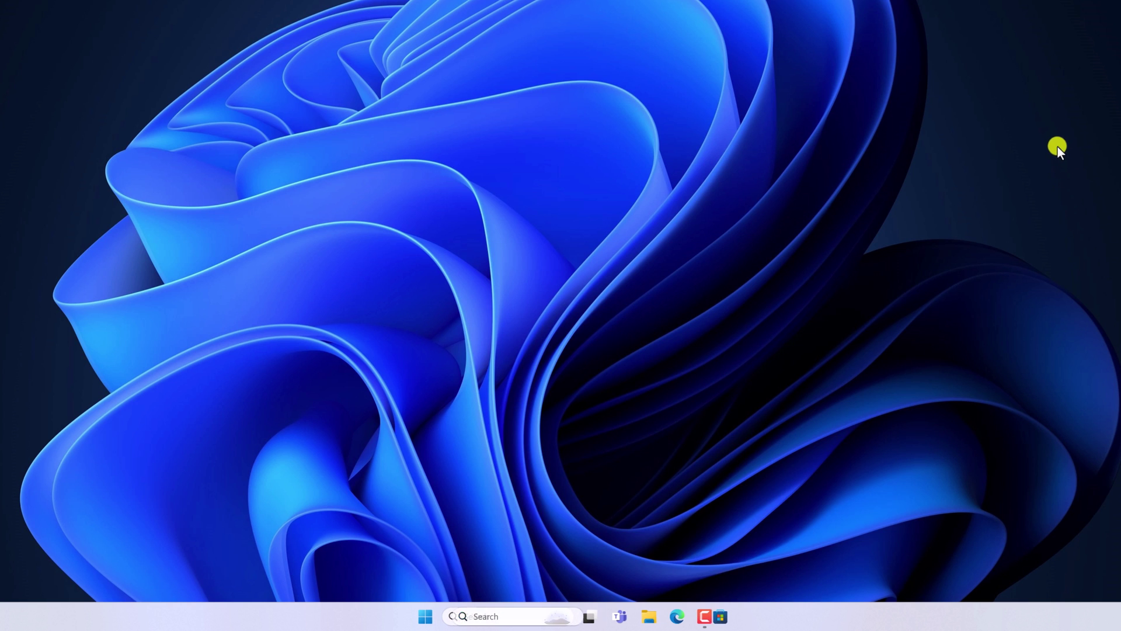
{"action": "left_click", "coordinate": [719, 618]}
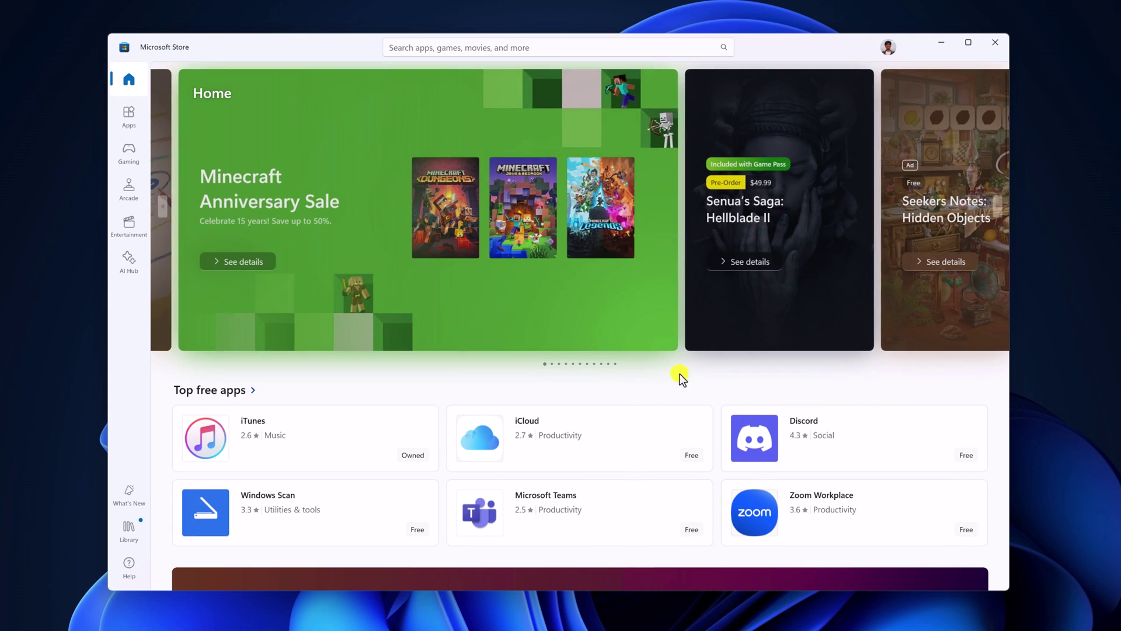
{"action": "scroll", "coordinate": [681, 381], "scroll_direction": "down", "scroll_amount": 3}
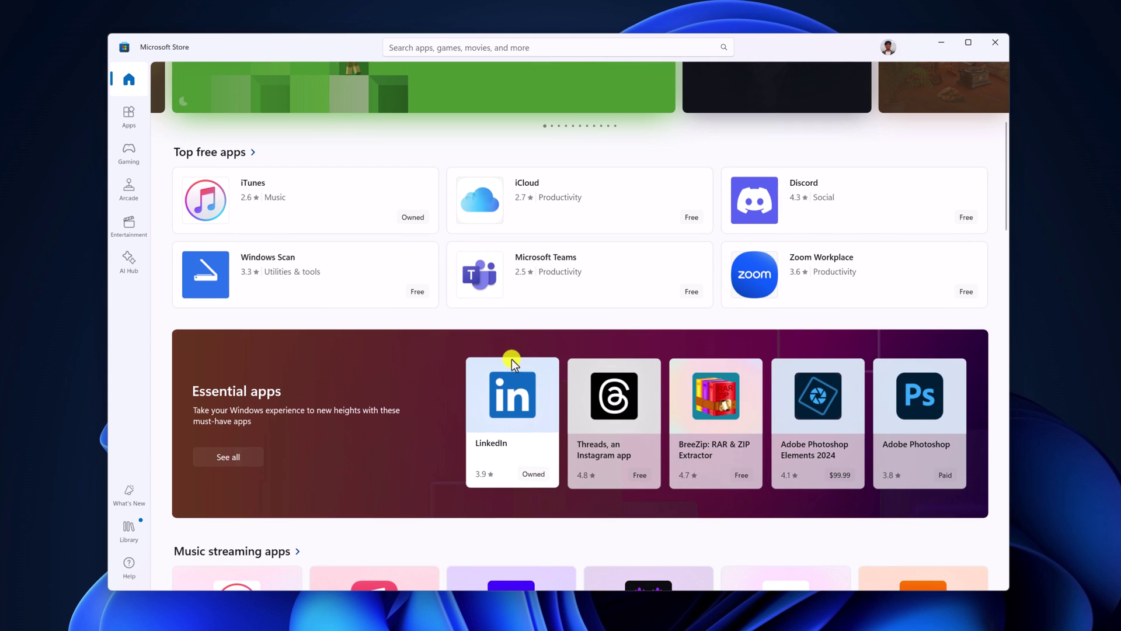
{"action": "scroll", "coordinate": [513, 360], "scroll_direction": "down", "scroll_amount": 1}
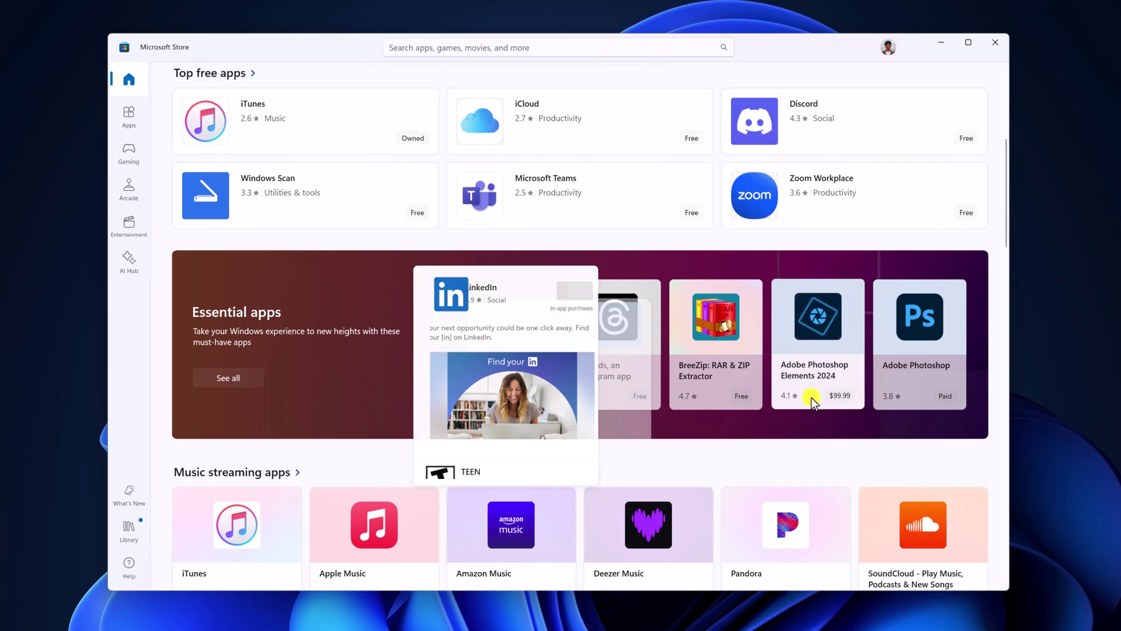
{"action": "scroll", "coordinate": [655, 438], "scroll_direction": "down", "scroll_amount": 1}
Step: Open the 'Threads, an Instagram app' page from the Essential apps collection
{"action": "left_click", "coordinate": [628, 346]}
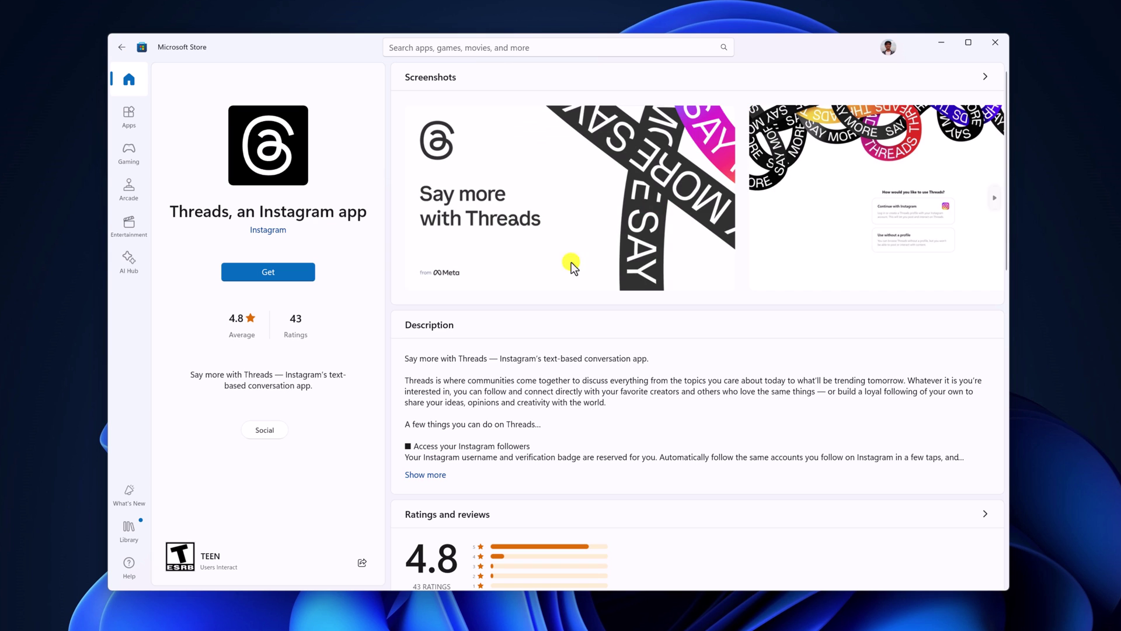
Step: Get Threads so it installs until the button shows Open
{"action": "left_click", "coordinate": [288, 275]}
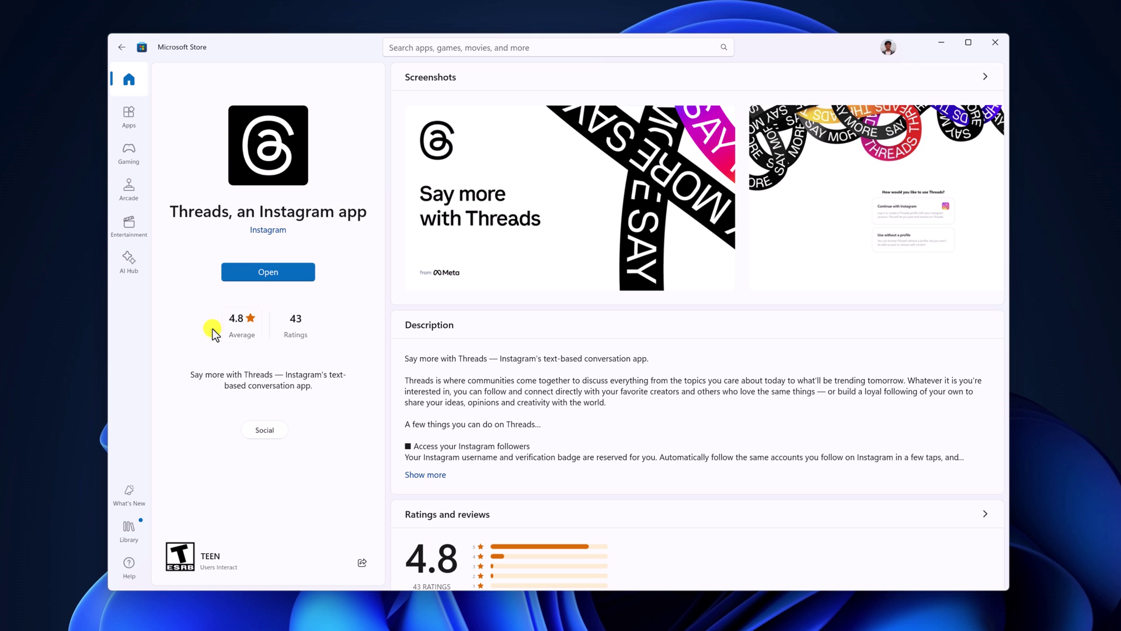
{"action": "left_click", "coordinate": [936, 43]}
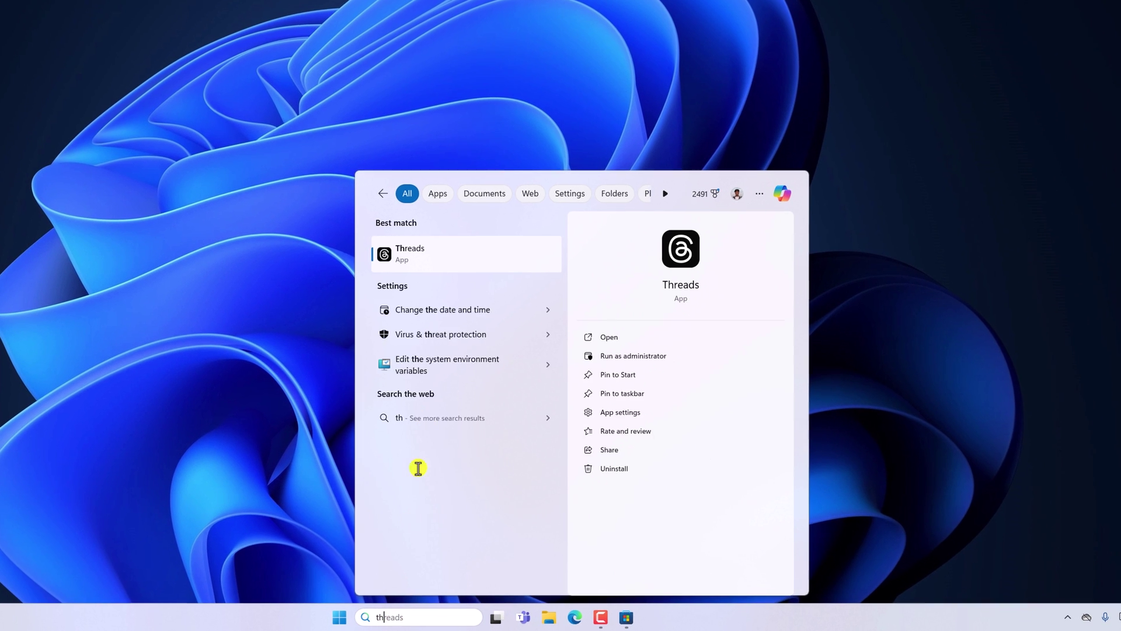